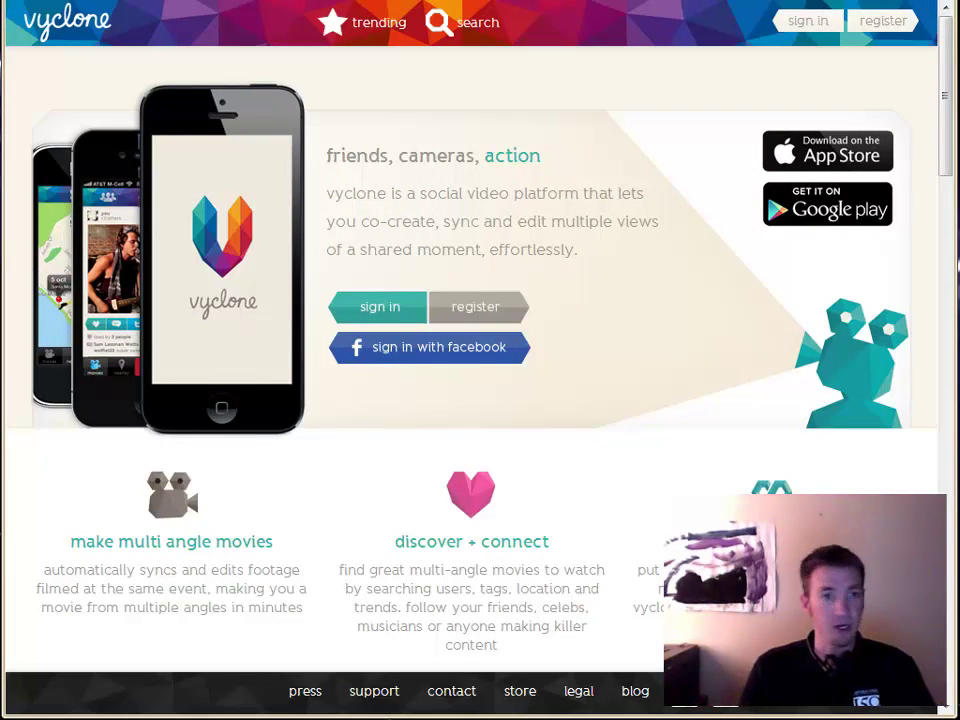
# Step: Open the trending gallery and scroll down to the classroom beaker video tile
pyautogui.click(354, 27)
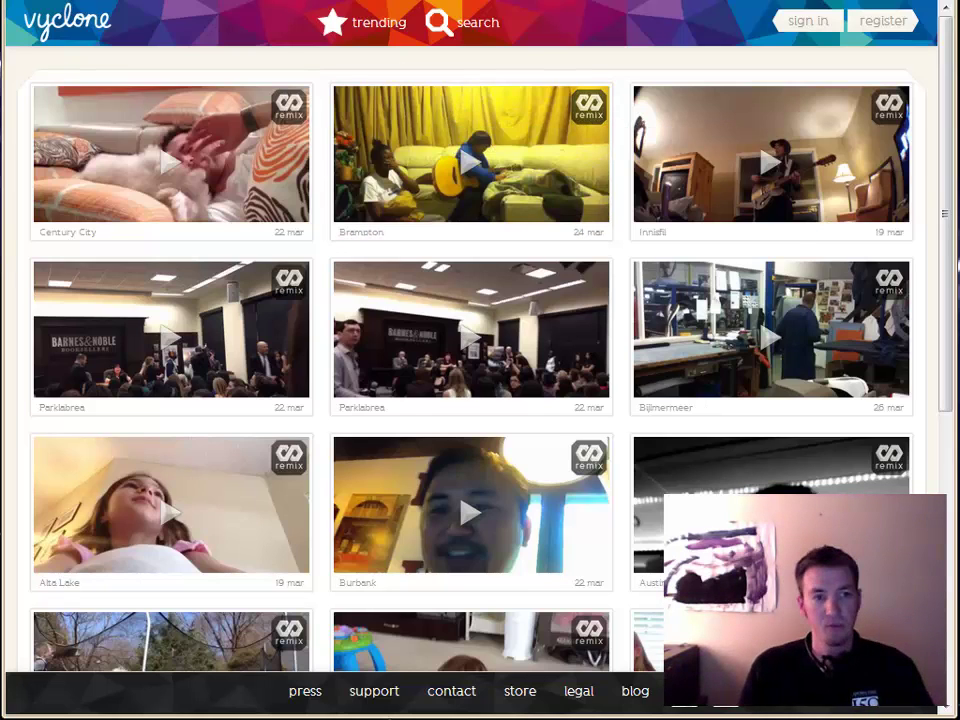
pyautogui.scroll(-10, 470, 360)
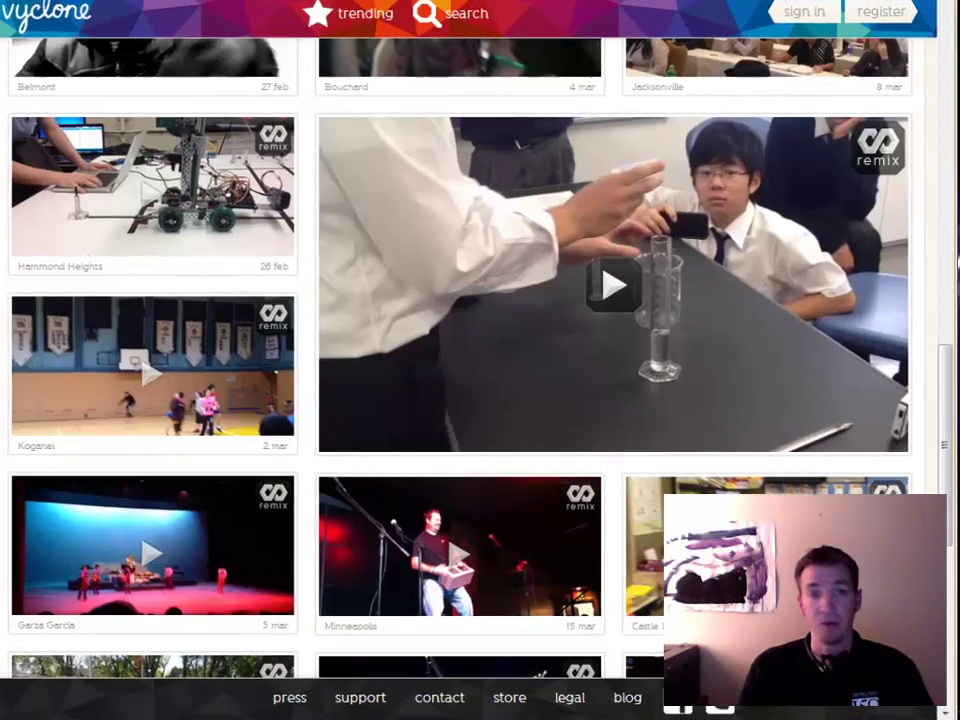
# Step: Play the classroom beaker video and pause it around 00:19
pyautogui.moveTo(585, 329)
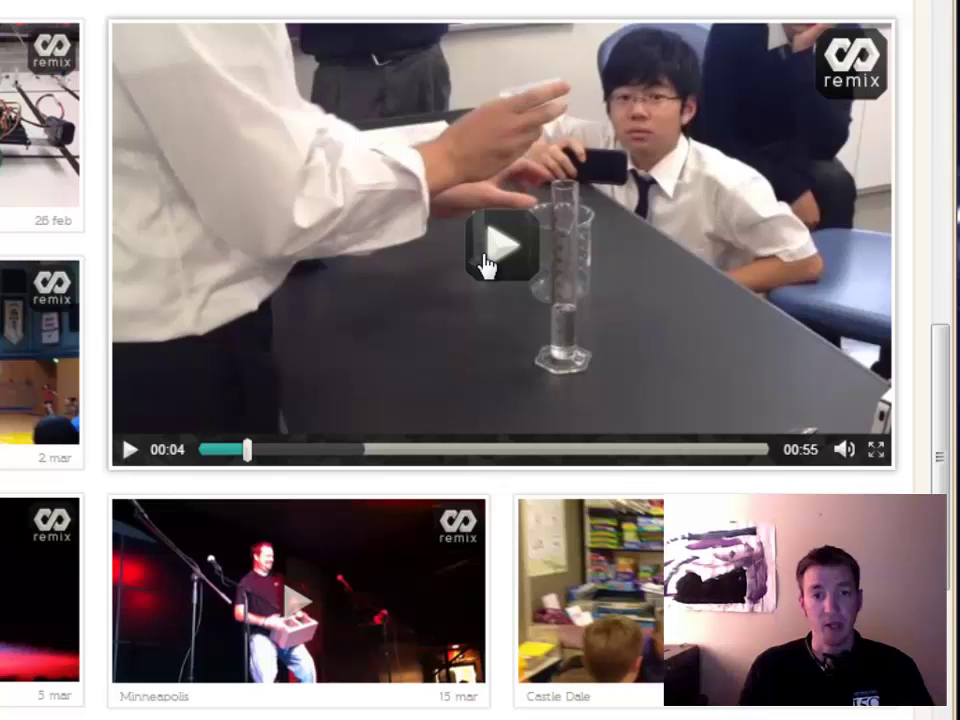
pyautogui.click(484, 265)
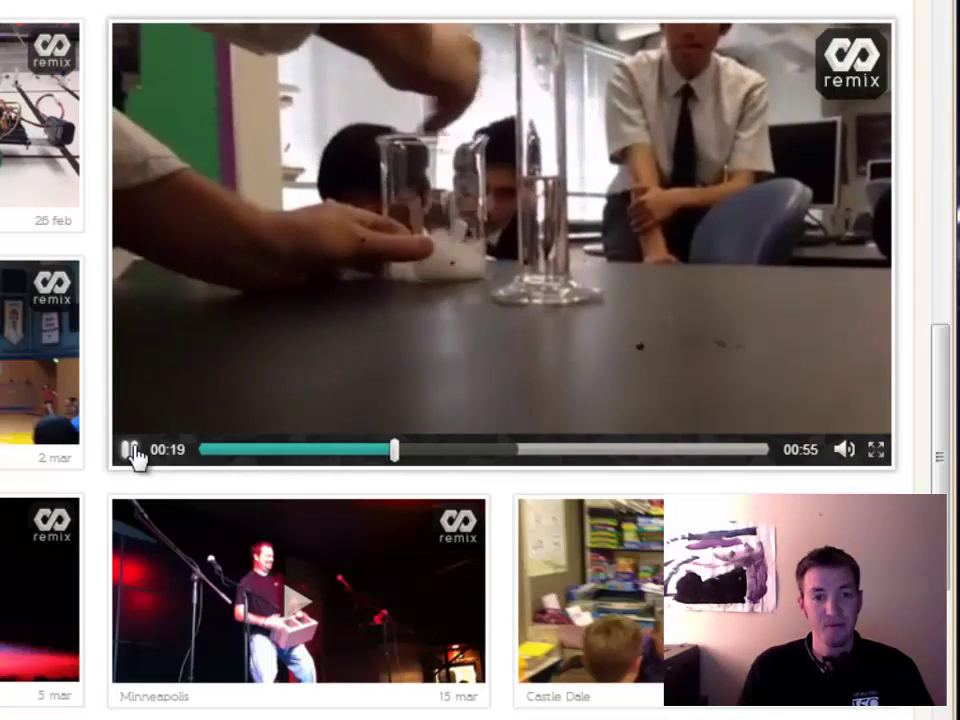
pyautogui.click(130, 450)
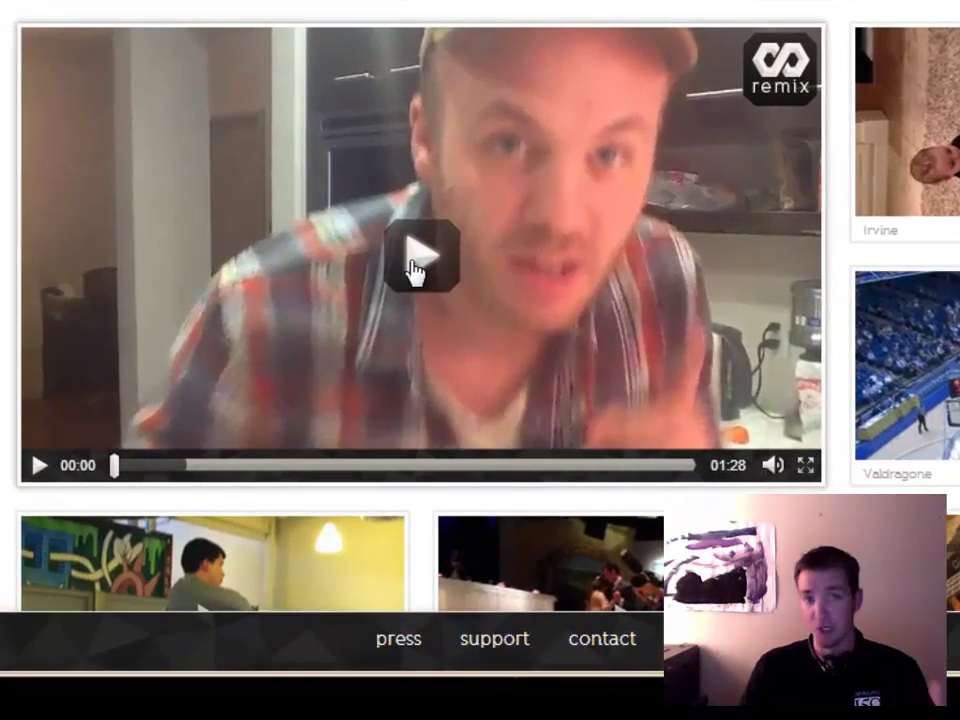
# Step: Play the kitchen cooking video to 00:11, then scroll back to the classroom beaker video
pyautogui.click(413, 262)
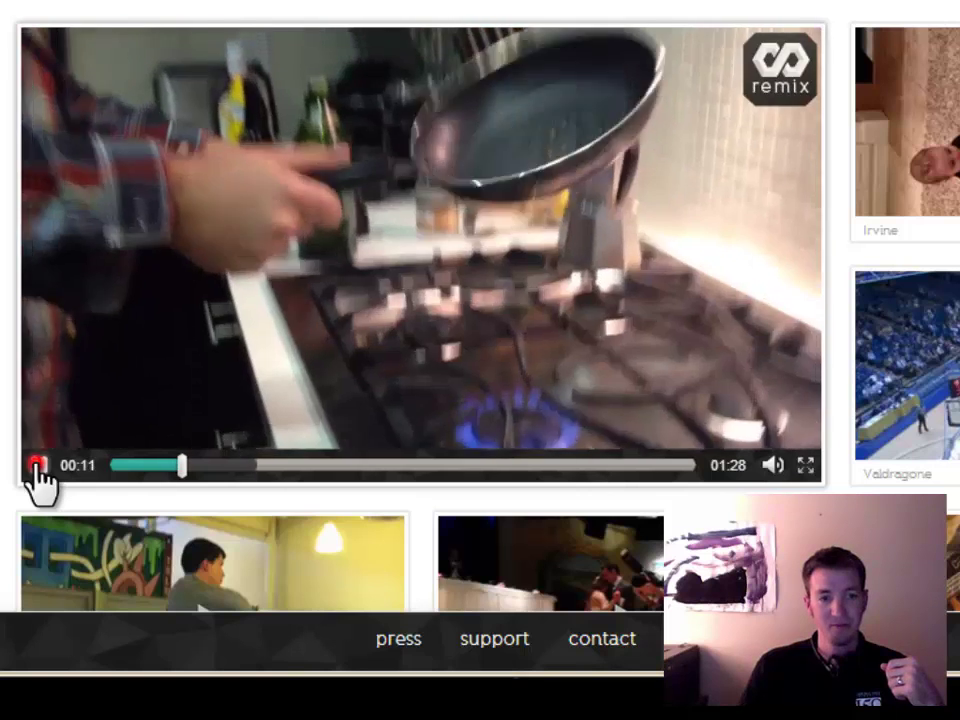
pyautogui.click(35, 466)
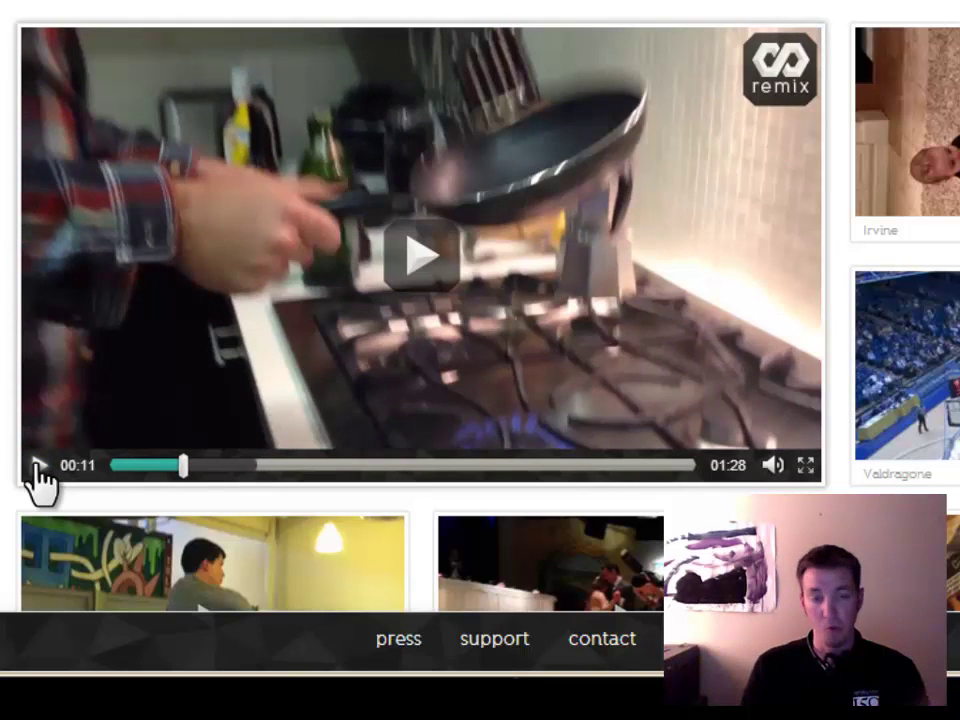
pyautogui.scroll(-6, 848, 52)
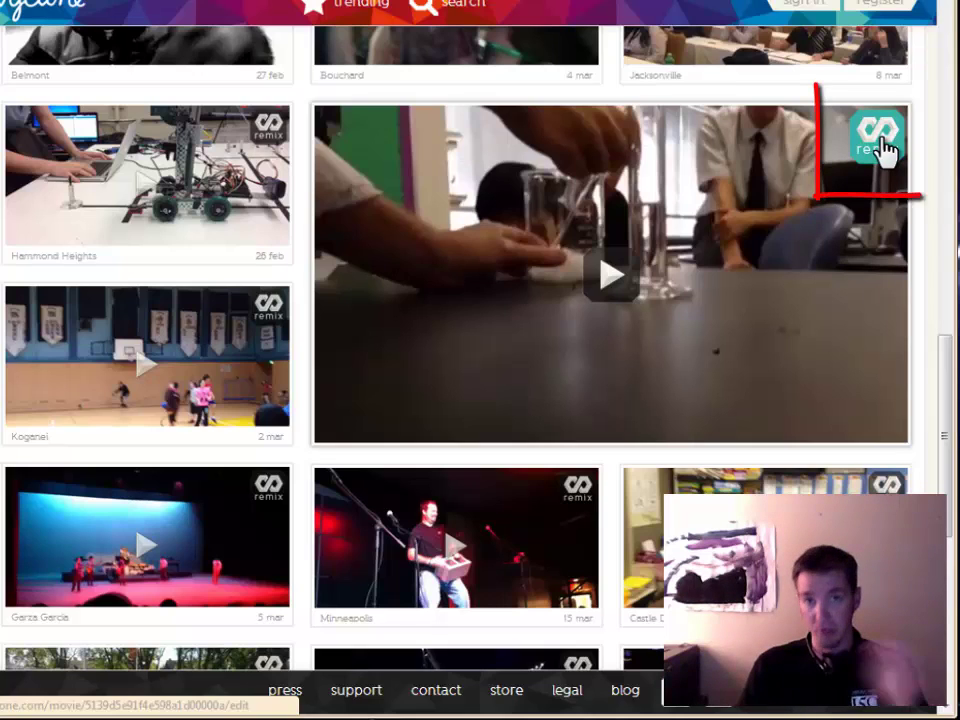
# Step: Open the beaker movie in the remix editor and move the playhead into the first teal section
pyautogui.click(879, 140)
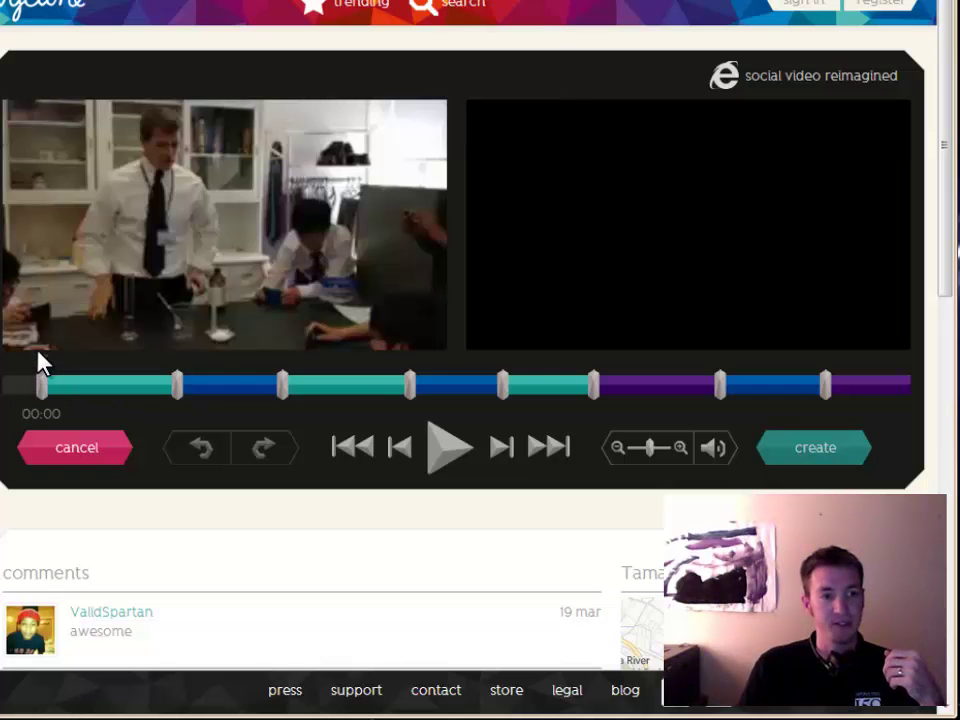
pyautogui.moveTo(115, 392); pyautogui.dragTo(0, 390)
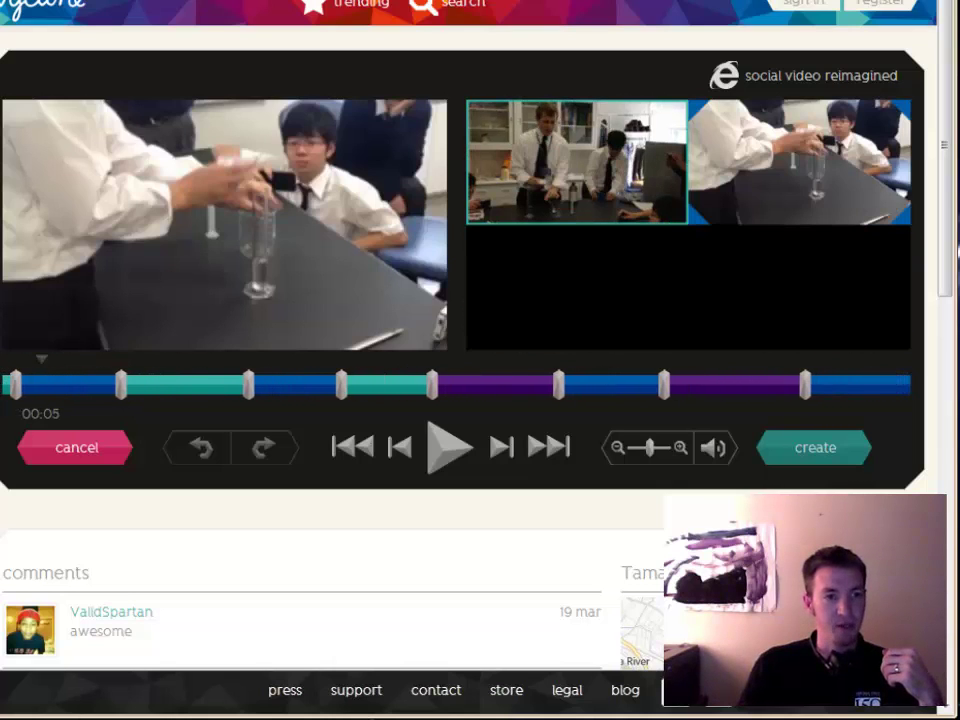
pyautogui.click(171, 387)
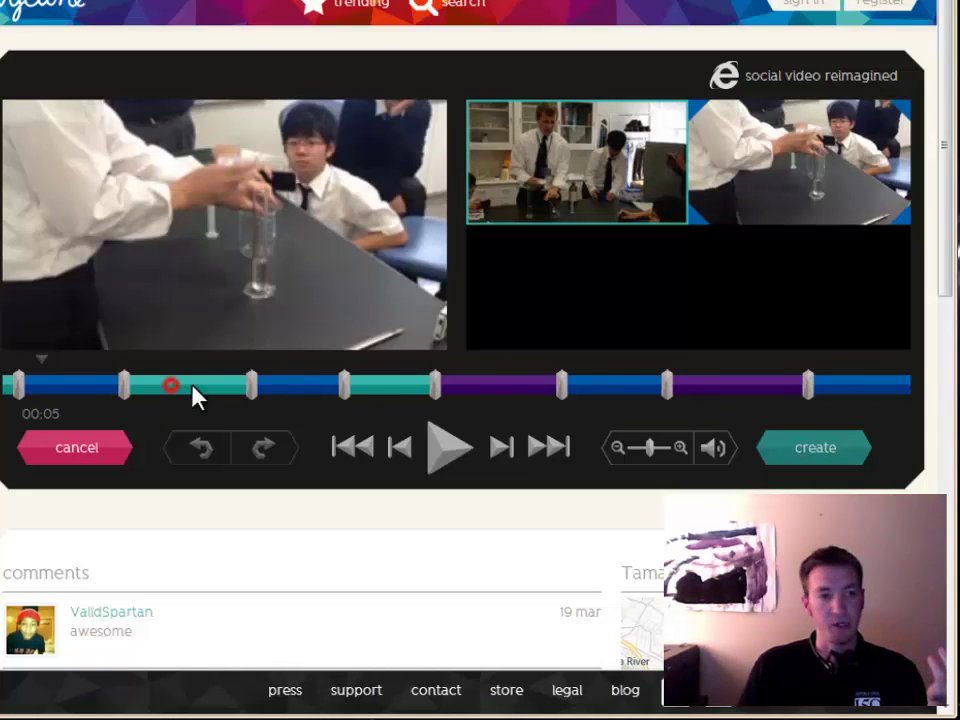
pyautogui.click(48, 386)
# Step: Extend the first teal camera section later and set the preview to 00:19
pyautogui.moveTo(72, 400); pyautogui.dragTo(160, 400)
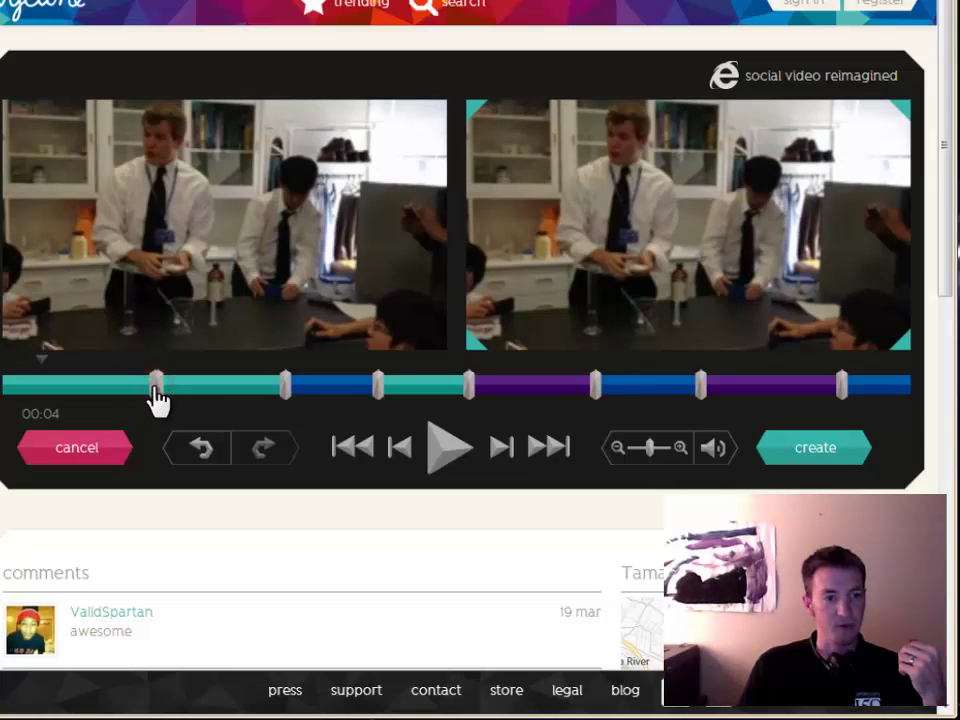
pyautogui.moveTo(198, 385); pyautogui.dragTo(153, 390)
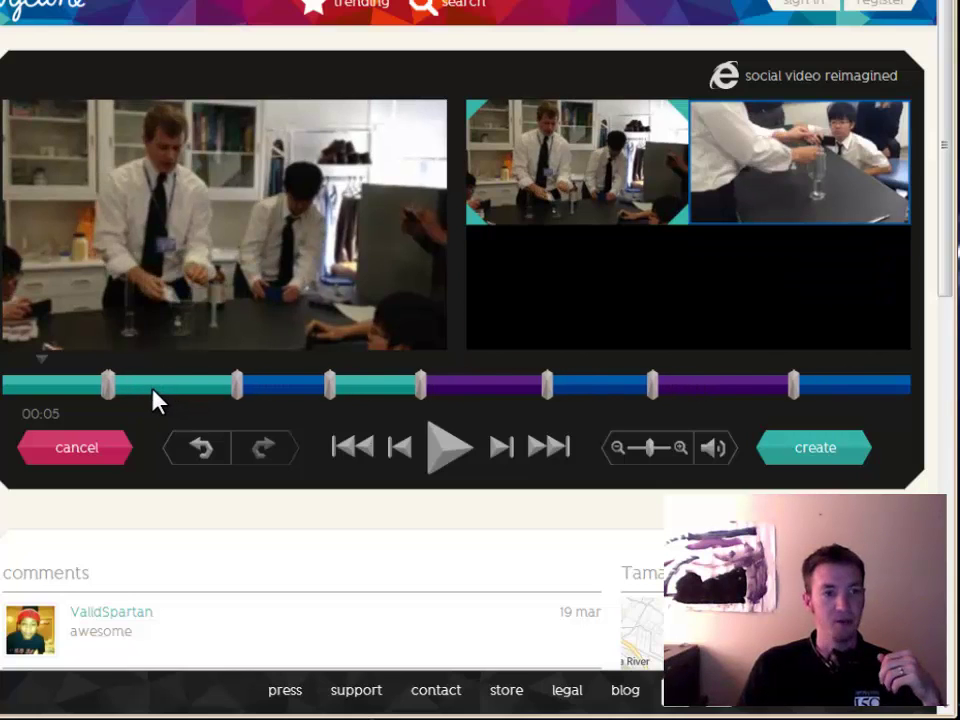
pyautogui.click(513, 390)
pyautogui.moveTo(512, 389); pyautogui.dragTo(507, 389)
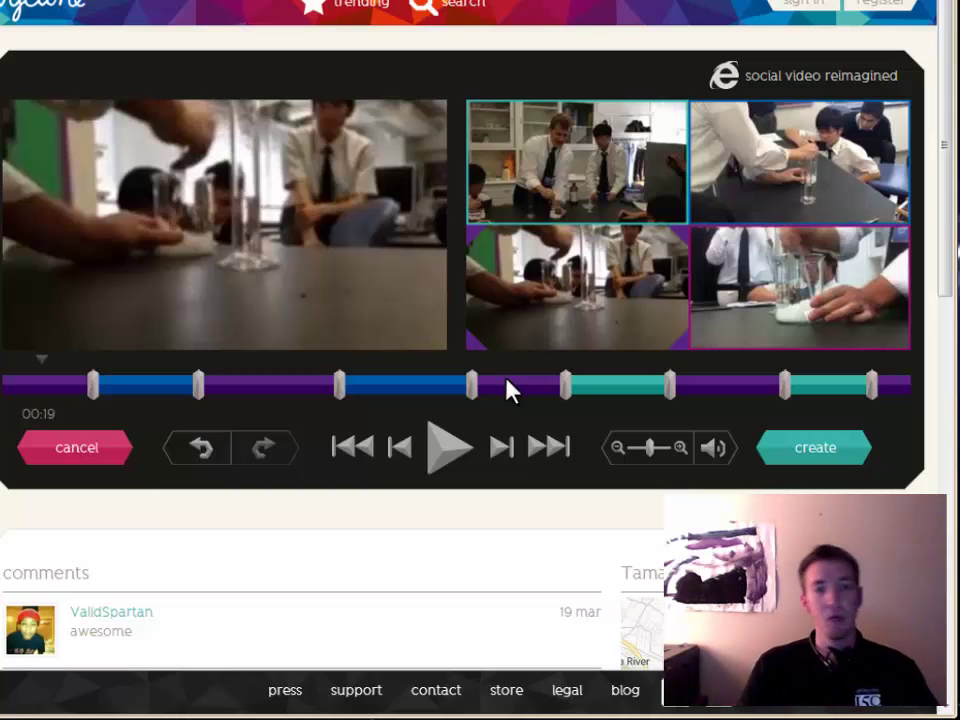
# Step: Start with the bottom-right angle, lengthen the magenta section, and move the preview to 00:22
pyautogui.click(810, 297)
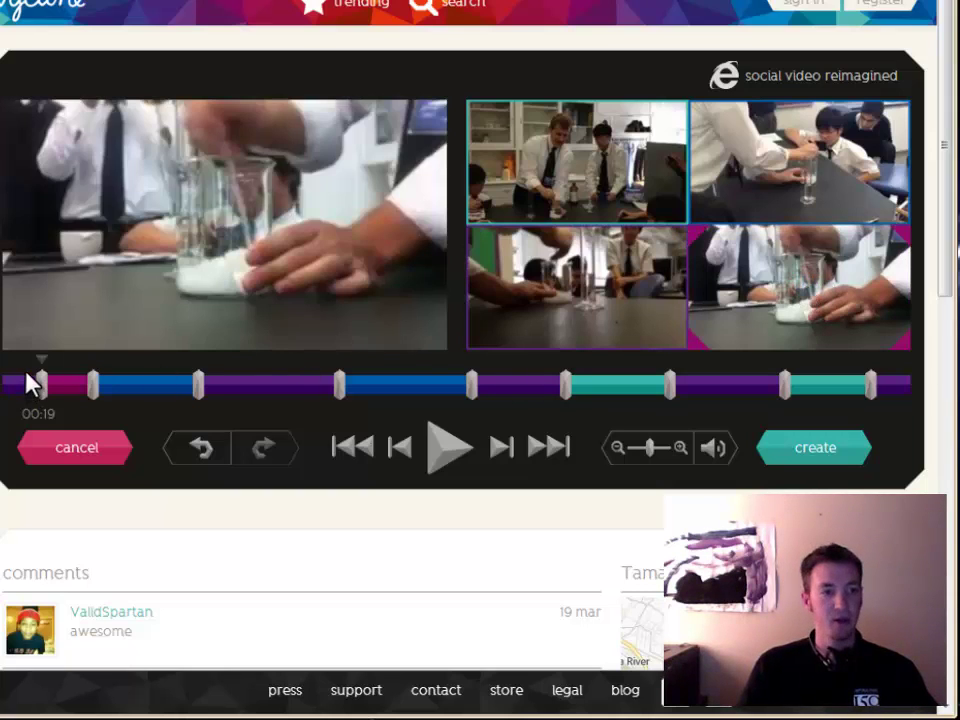
pyautogui.moveTo(93, 388); pyautogui.dragTo(157, 394)
pyautogui.moveTo(430, 395); pyautogui.dragTo(356, 394)
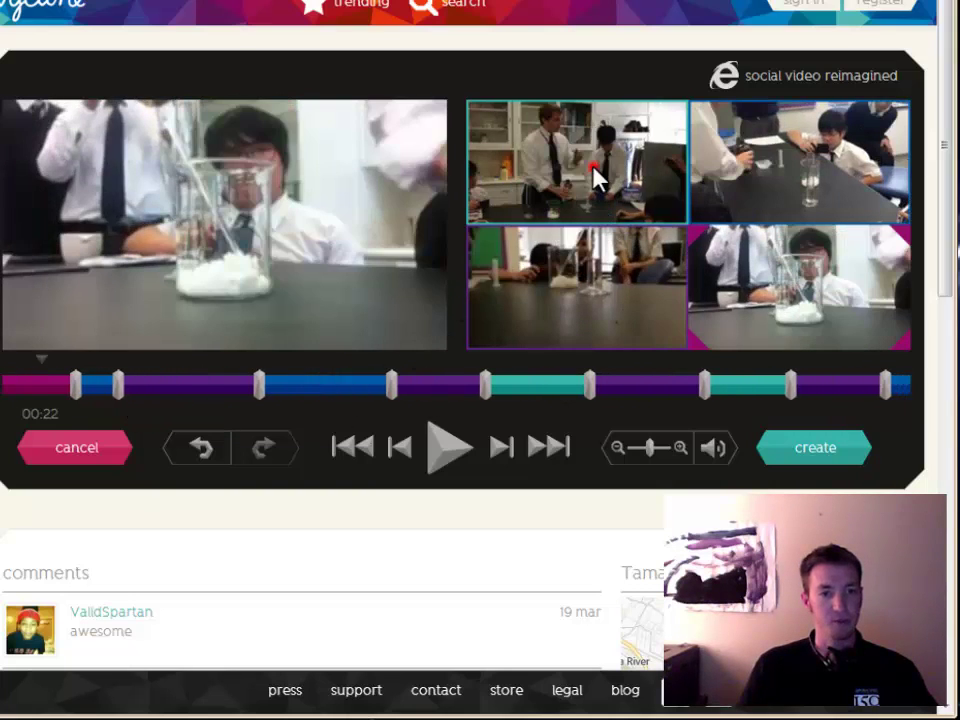
# Step: Cut through the top-left, top-right, bottom-left and bottom-right camera angles
pyautogui.click(596, 178)
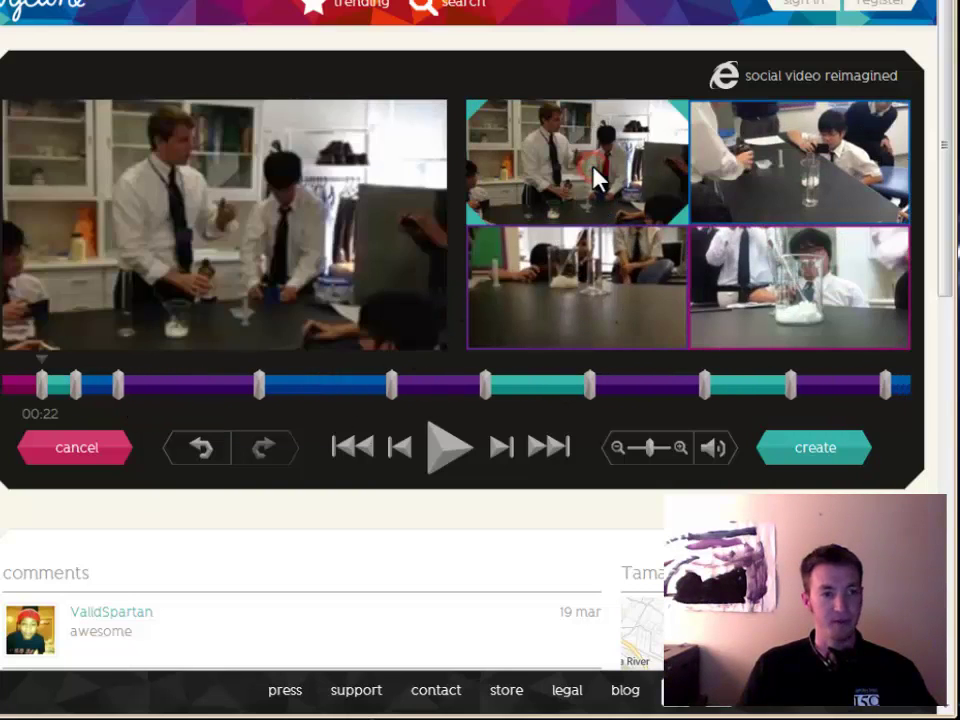
pyautogui.click(790, 170)
pyautogui.click(561, 306)
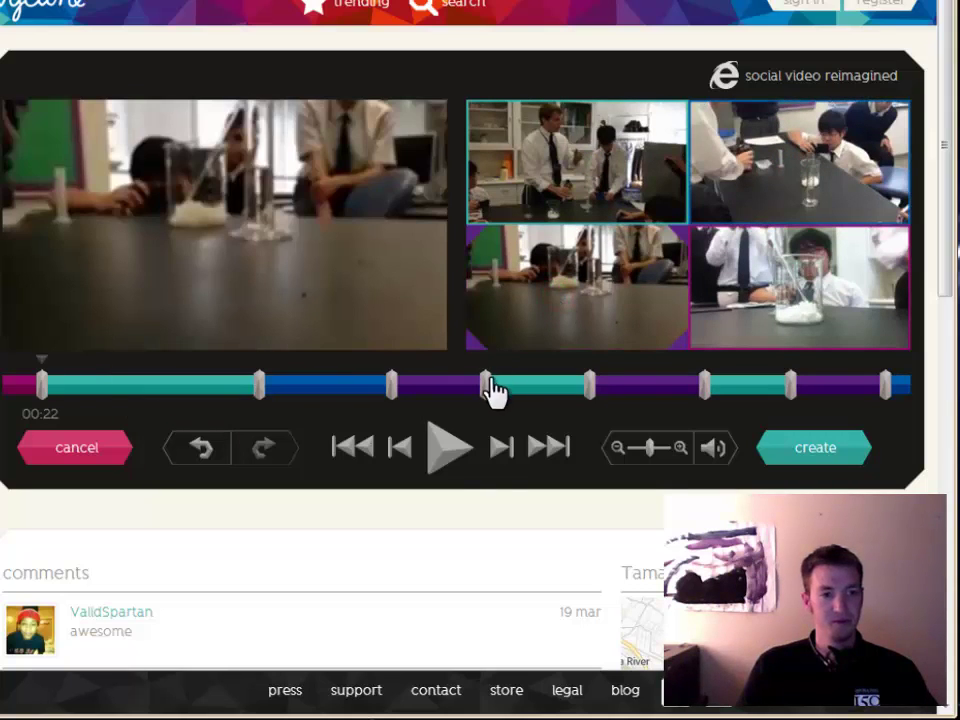
pyautogui.click(770, 280)
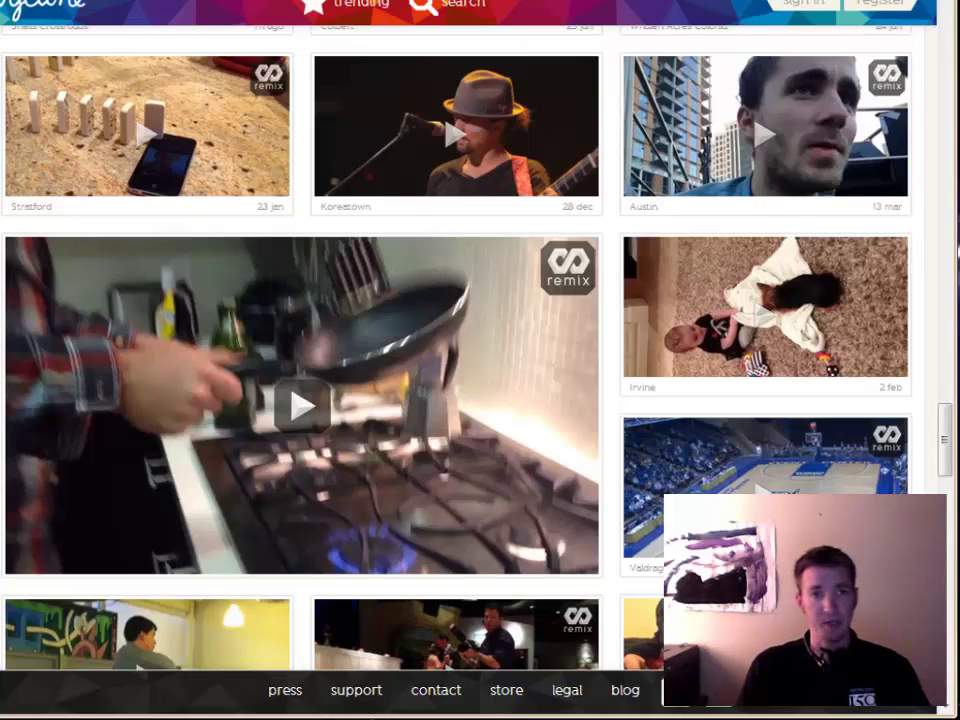
# Step: Scroll to the track-meet long-jump video, play it and pause at 00:05
pyautogui.scroll(-5, 300, 350)
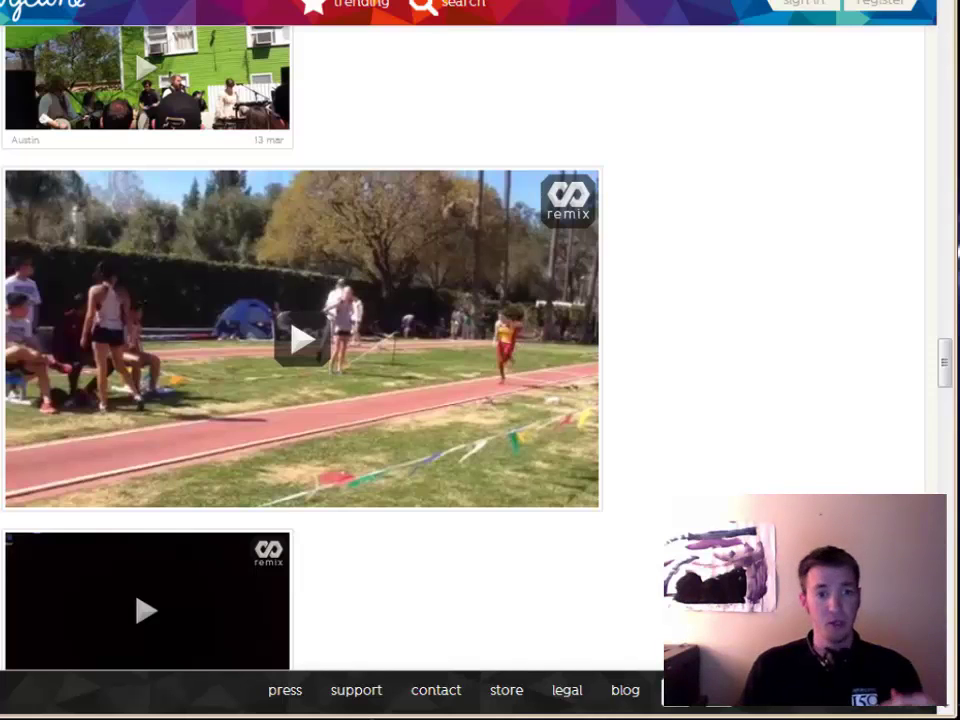
pyautogui.moveTo(333, 370)
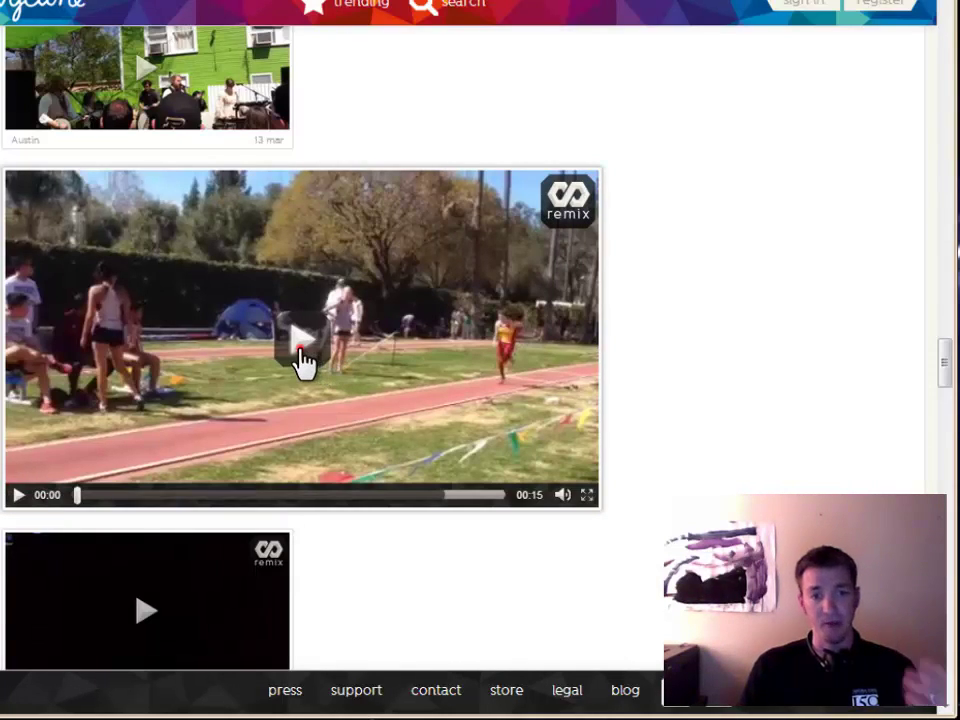
pyautogui.click(303, 360)
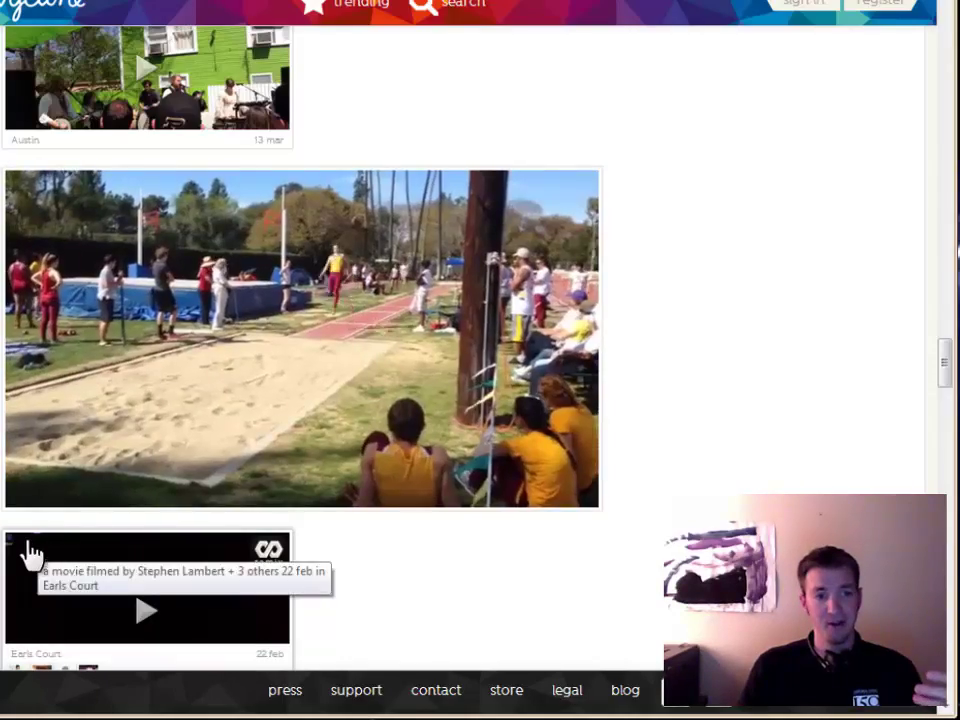
pyautogui.click(17, 496)
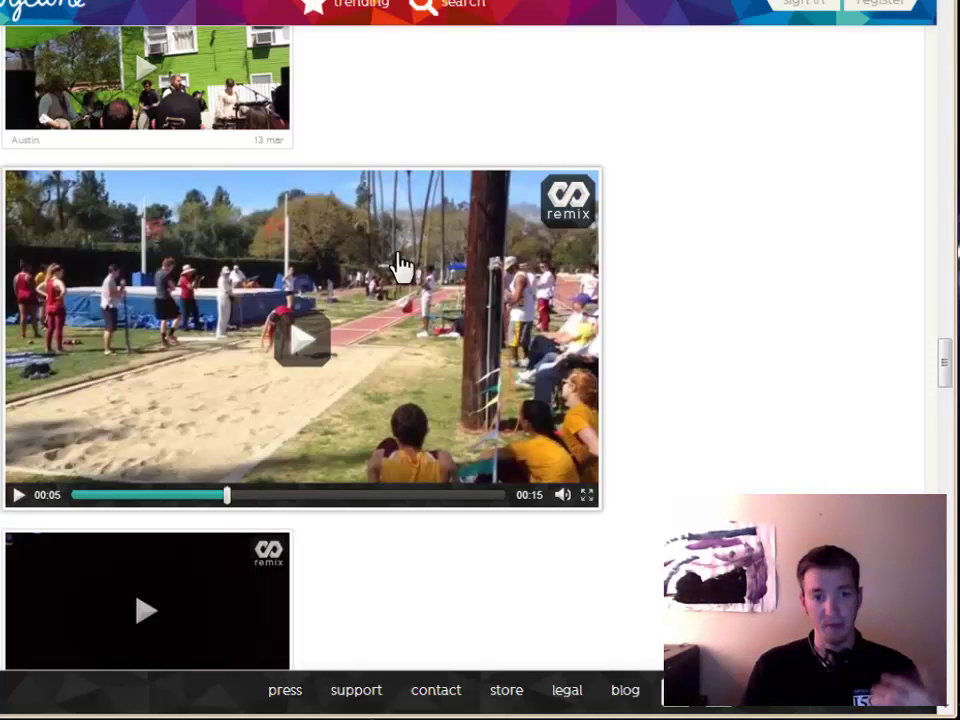
# Step: Open the long-jump video for remixing and switch a part from the trackside to the sand-pit angle
pyautogui.click(566, 210)
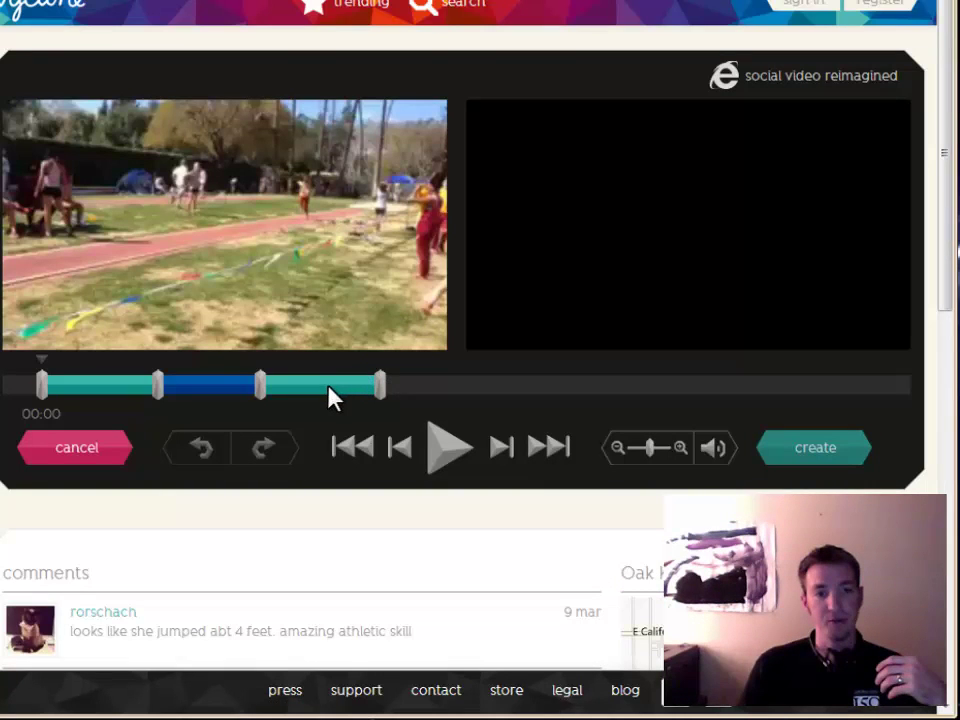
pyautogui.moveTo(329, 386); pyautogui.dragTo(178, 397)
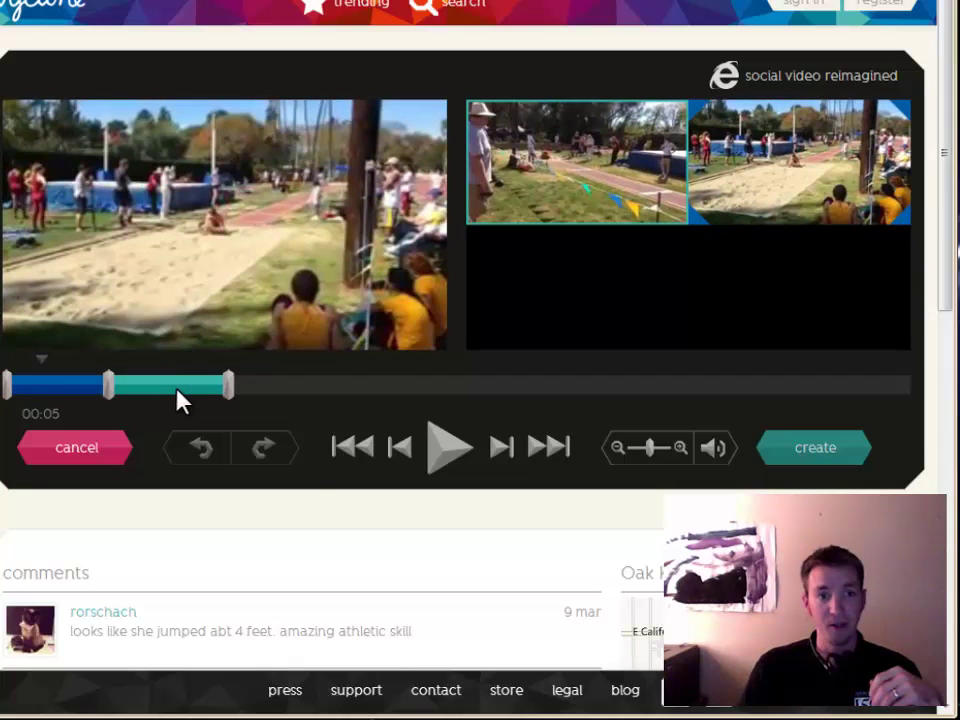
pyautogui.click(588, 157)
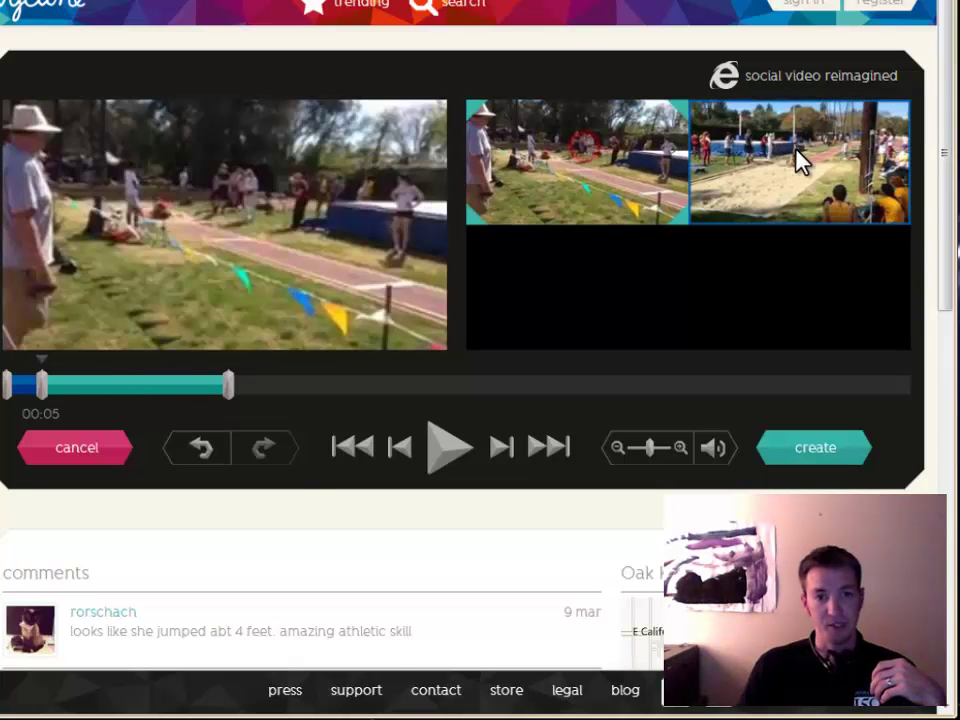
pyautogui.click(797, 153)
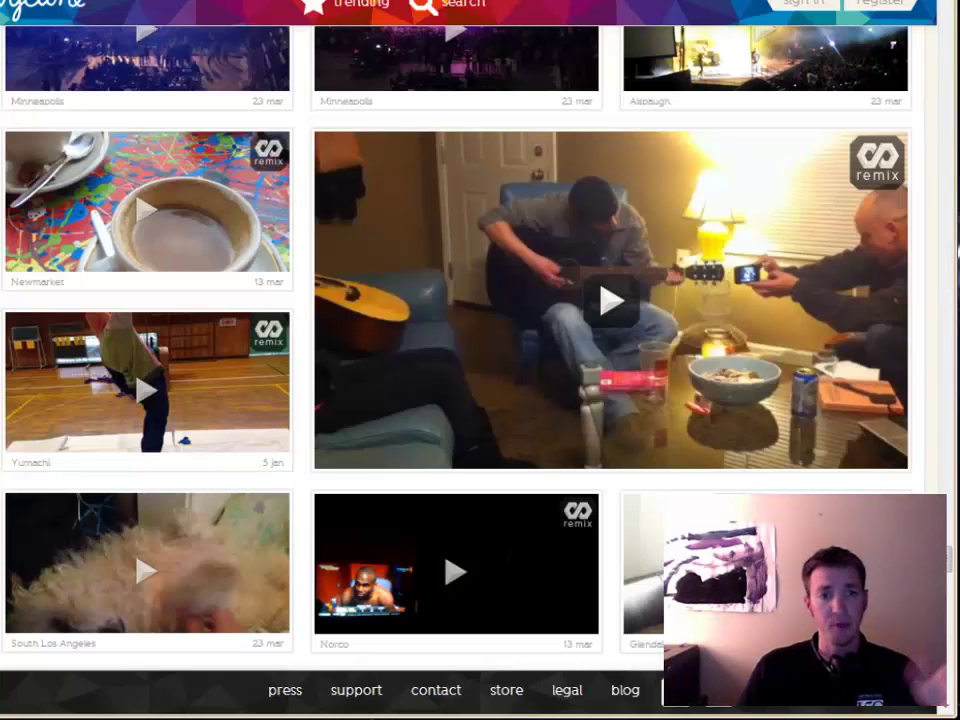
pyautogui.moveTo(589, 326)
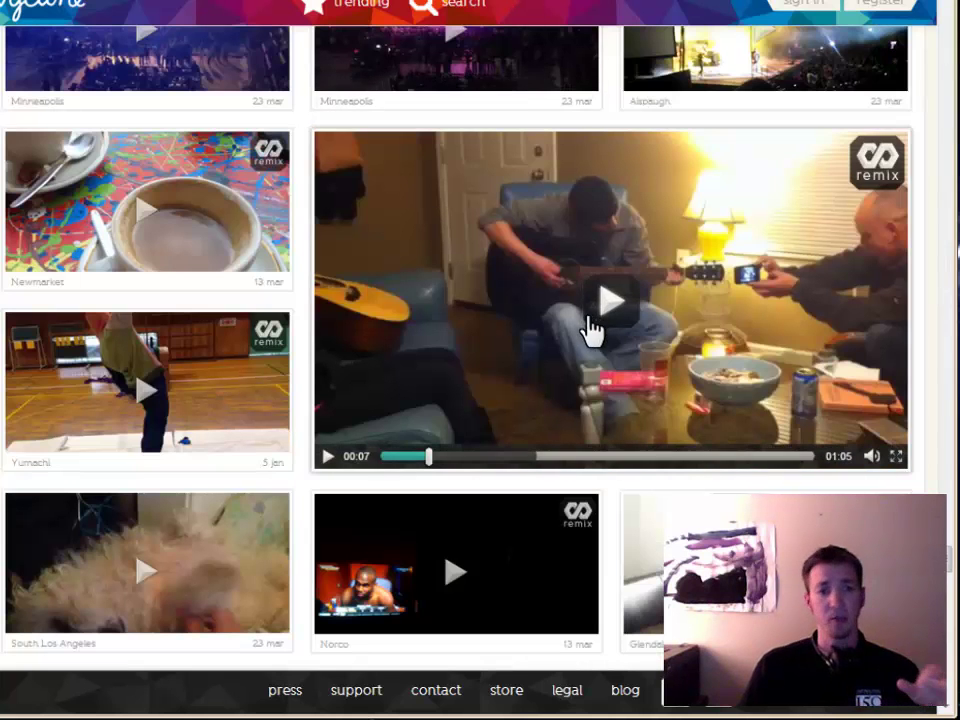
# Step: Play the living-room guitar jam movie and pause it at 00:14
pyautogui.click(325, 458)
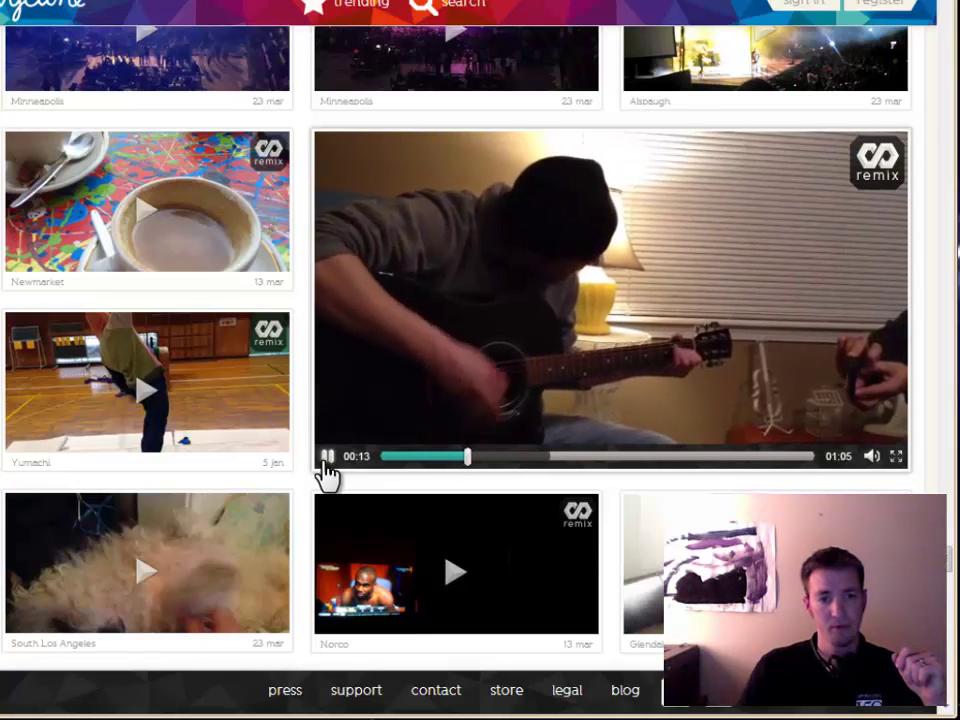
pyautogui.click(325, 460)
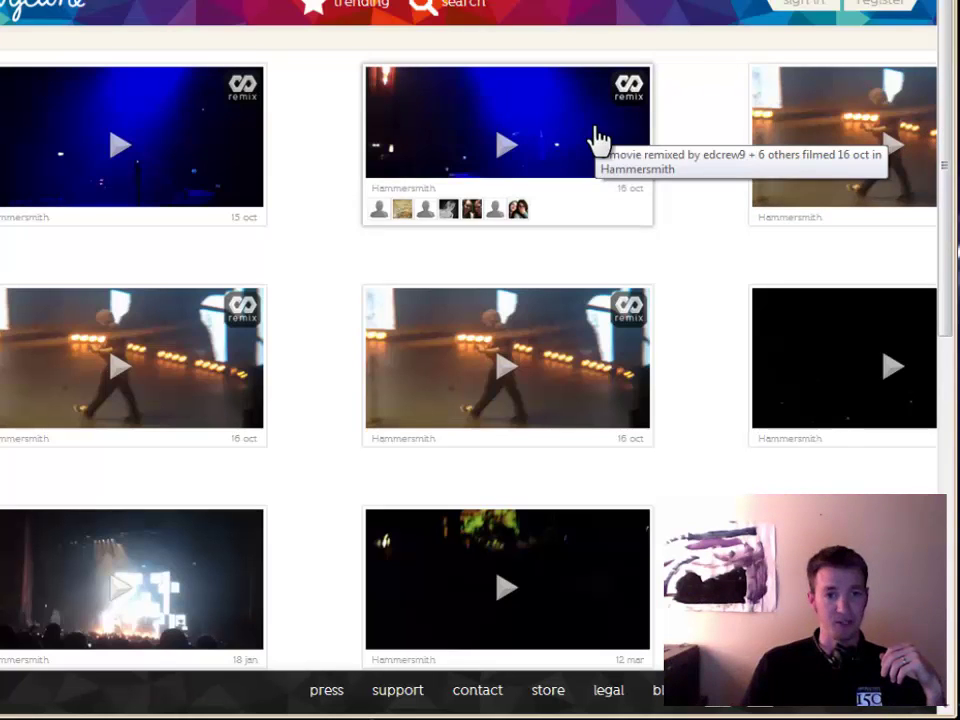
# Step: Open and play the remixed 14:11 Hammersmith concert movie from 16 Oct
pyautogui.moveTo(947, 88)
pyautogui.mouseDown()
pyautogui.moveTo(952, 357)
pyautogui.moveTo(949, 81)
pyautogui.mouseUp()
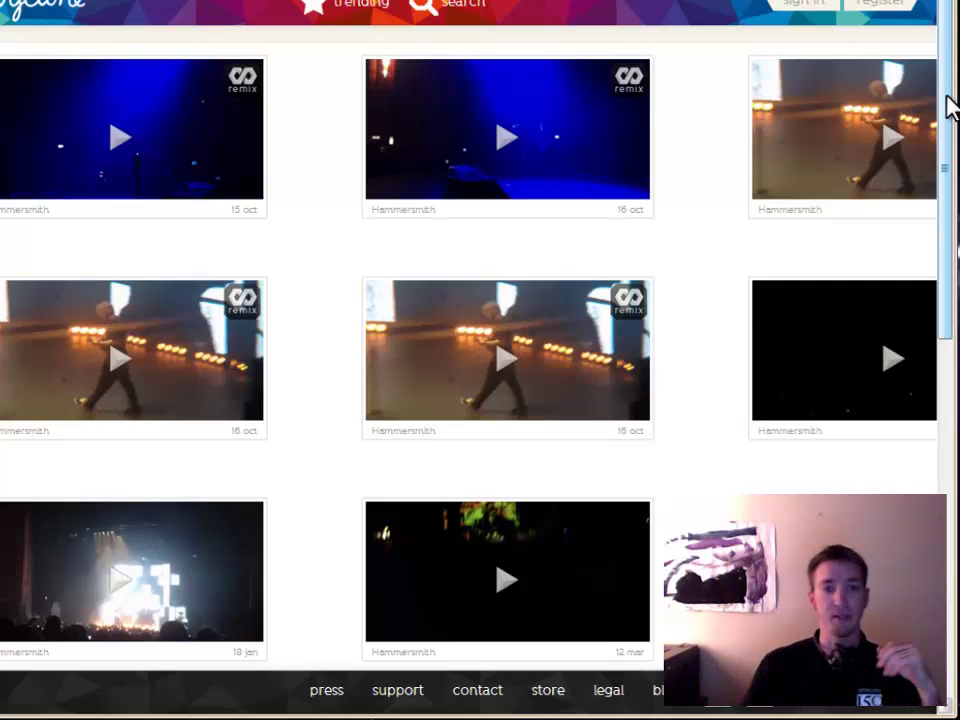
pyautogui.moveTo(465, 133)
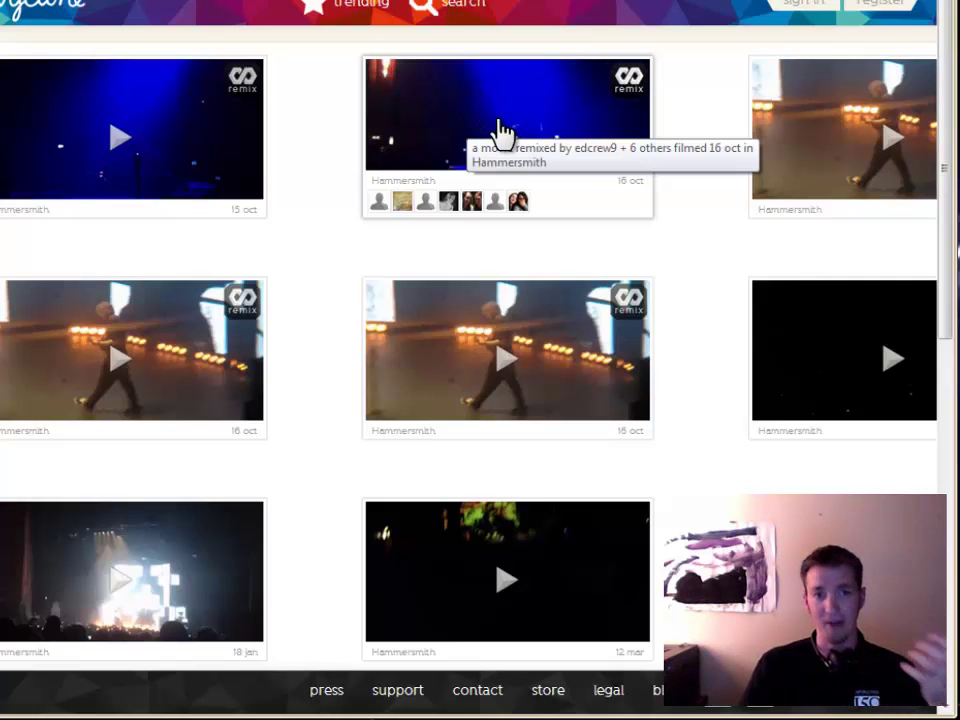
pyautogui.click(497, 133)
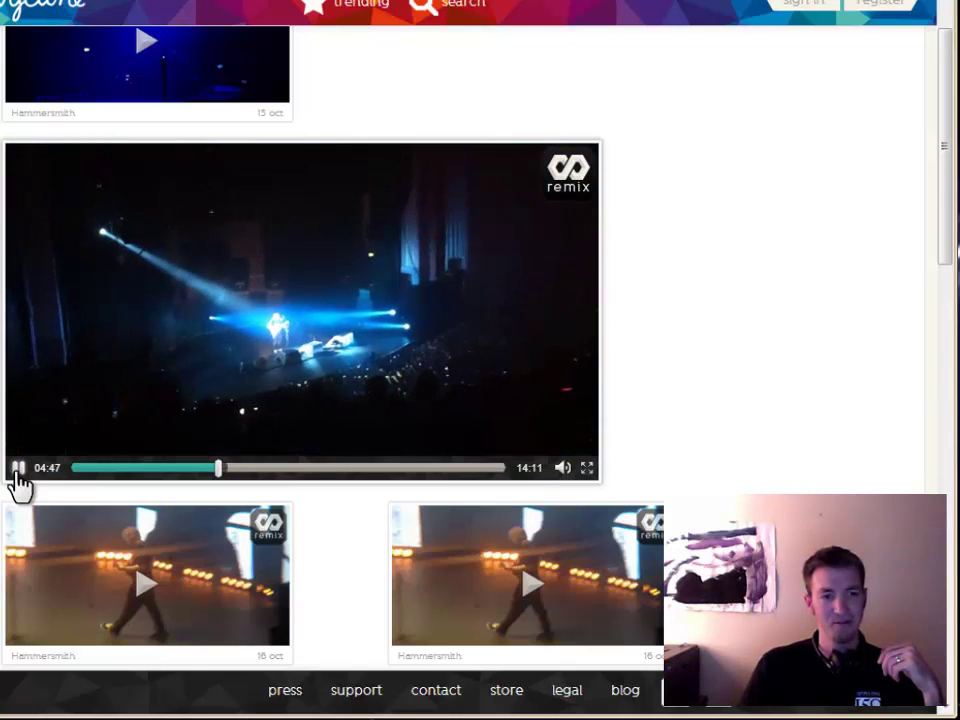
# Step: Pause the Hammersmith concert movie at 04:48
pyautogui.click(18, 468)
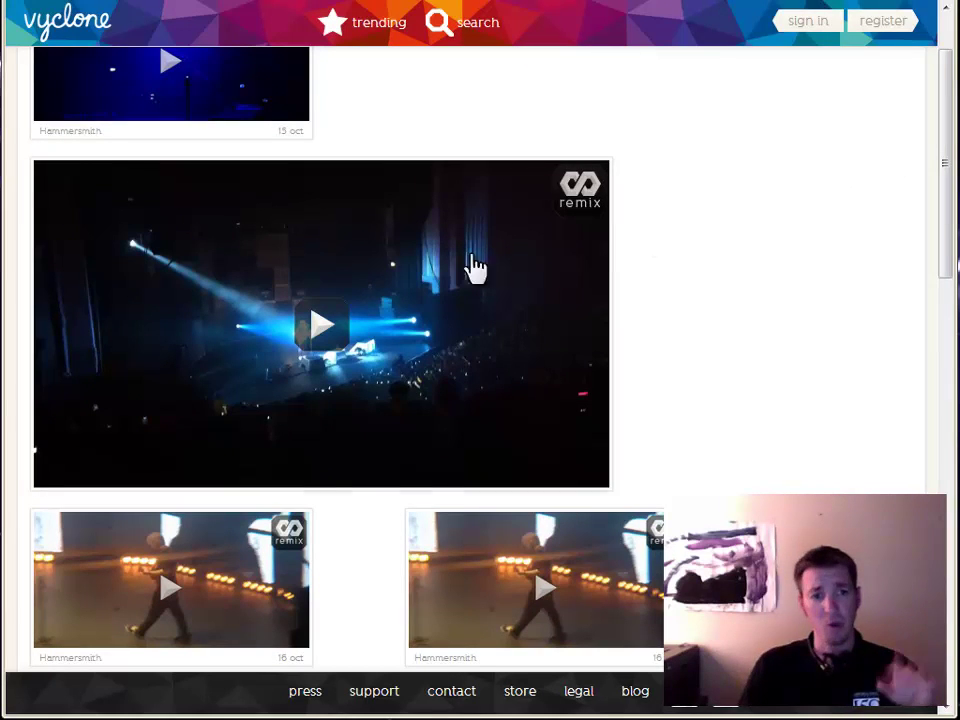
pyautogui.moveTo(356, 294)
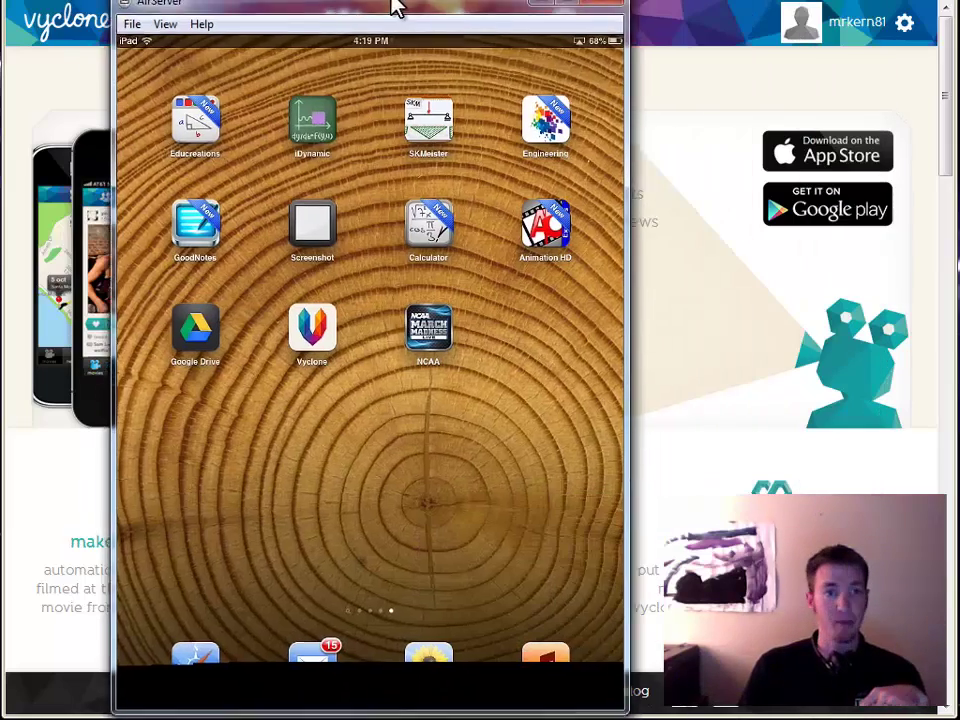
# Step: Launch Vyclone on the mirrored iPad and bring up its camera screen in Emporia
pyautogui.moveTo(392, 6); pyautogui.dragTo(400, 0)
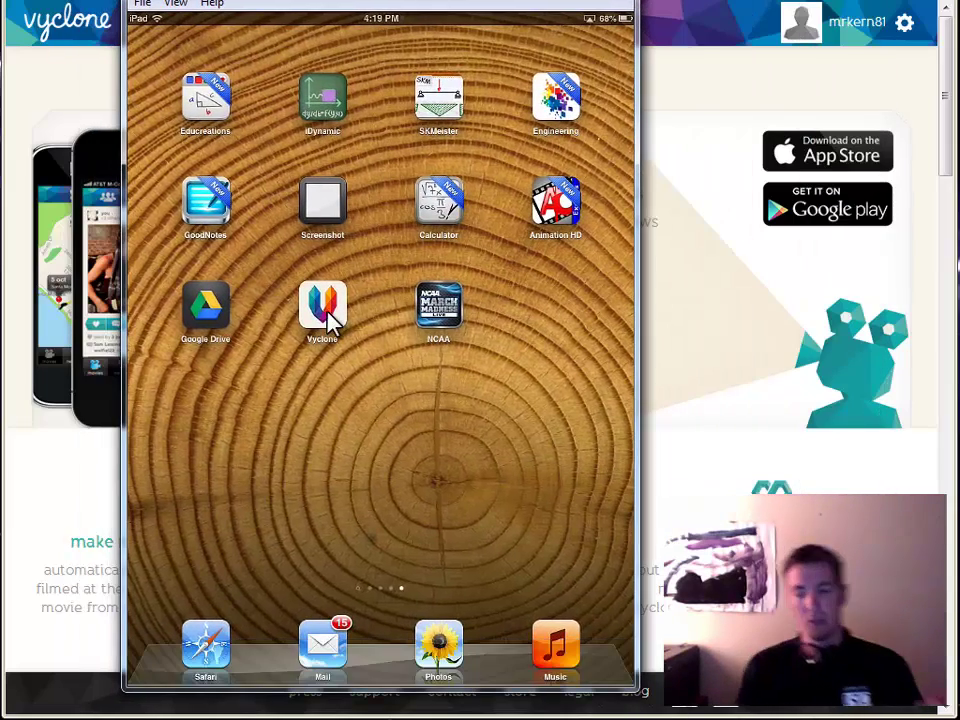
pyautogui.click(323, 306)
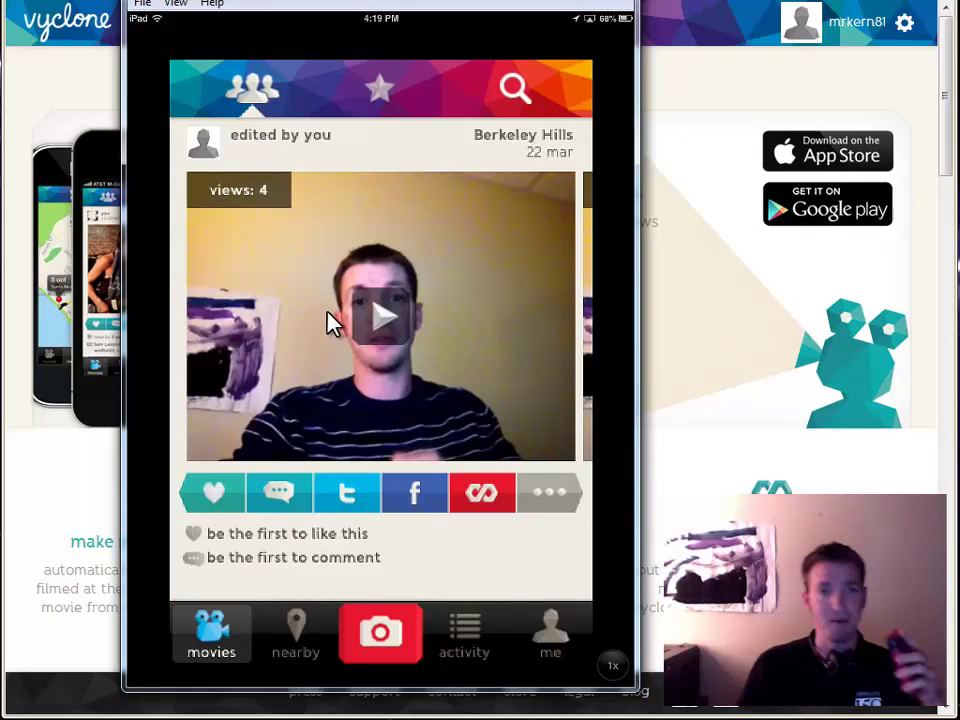
pyautogui.moveTo(375, 2); pyautogui.dragTo(397, 0)
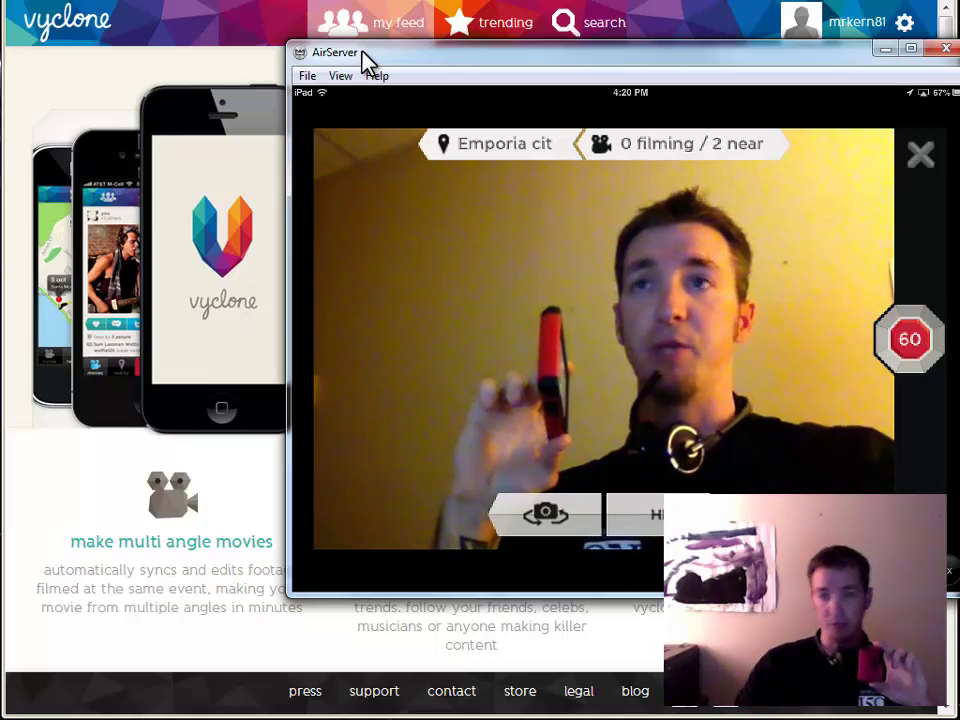
# Step: Move the mirrored iPad camera screen aside to the left
pyautogui.moveTo(787, 58); pyautogui.dragTo(657, 78)
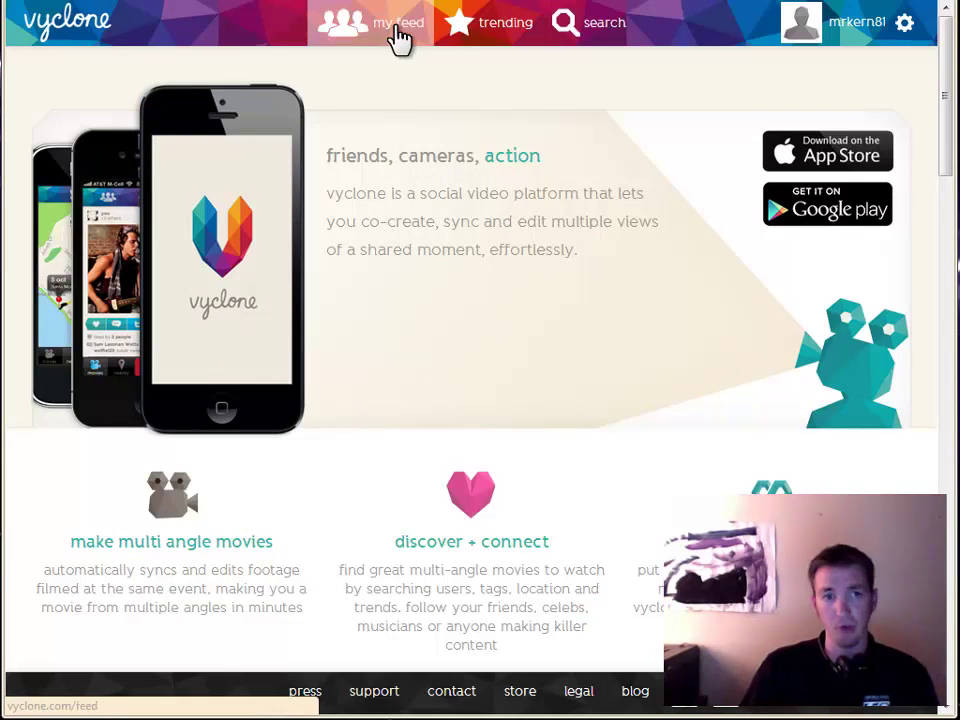
# Step: Open the Berkeley Hills movie from your own profile page and pause its playback
pyautogui.click(870, 37)
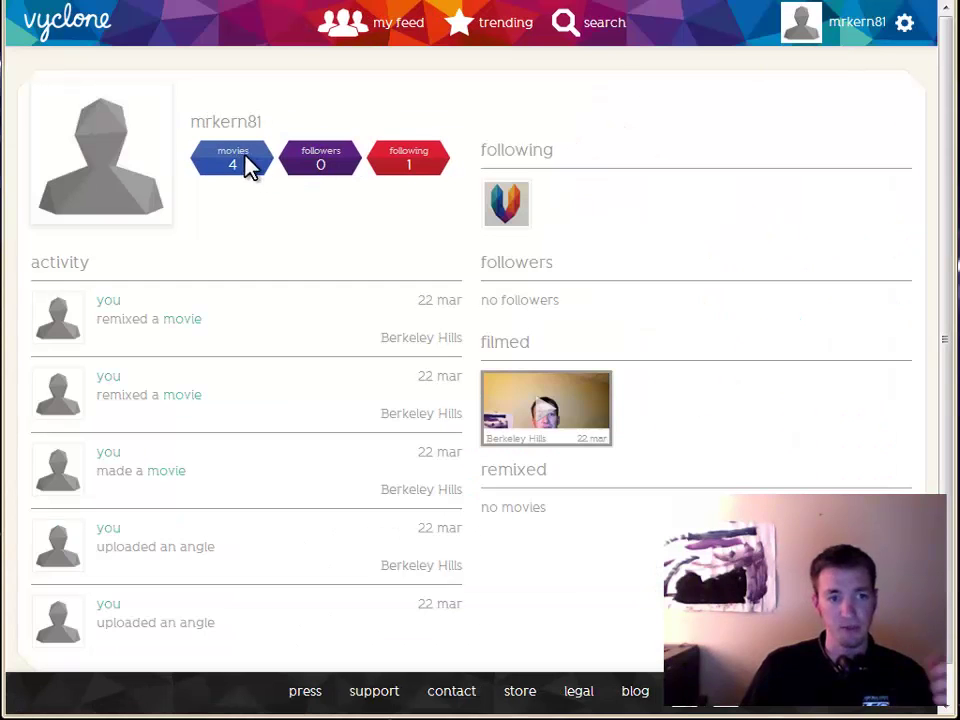
pyautogui.click(943, 220)
pyautogui.moveTo(943, 218); pyautogui.dragTo(943, 251)
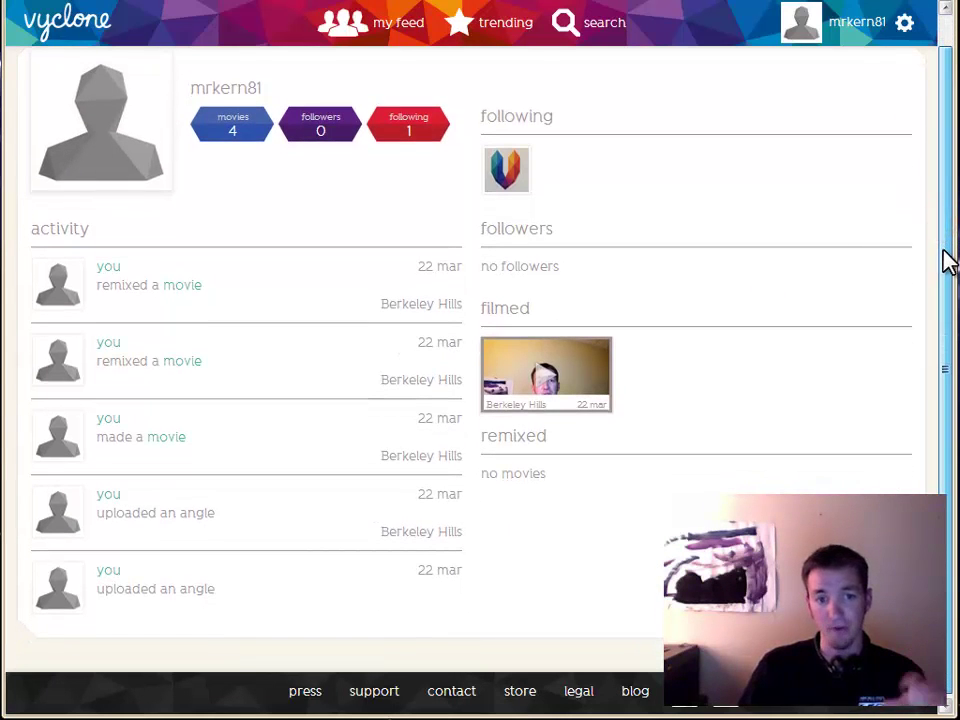
pyautogui.click(550, 370)
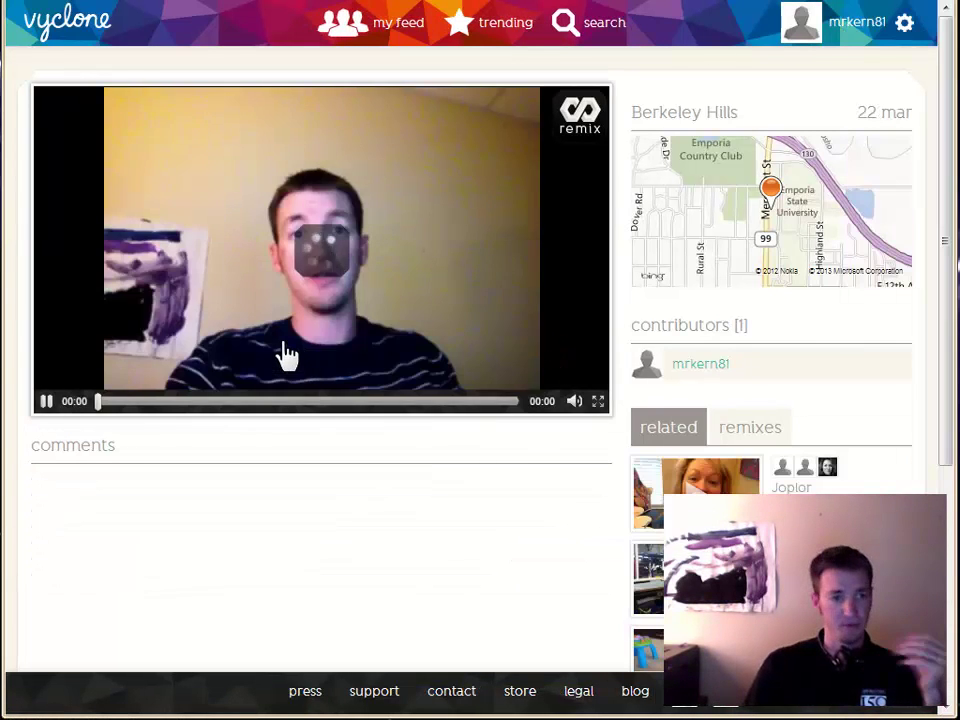
pyautogui.click(43, 402)
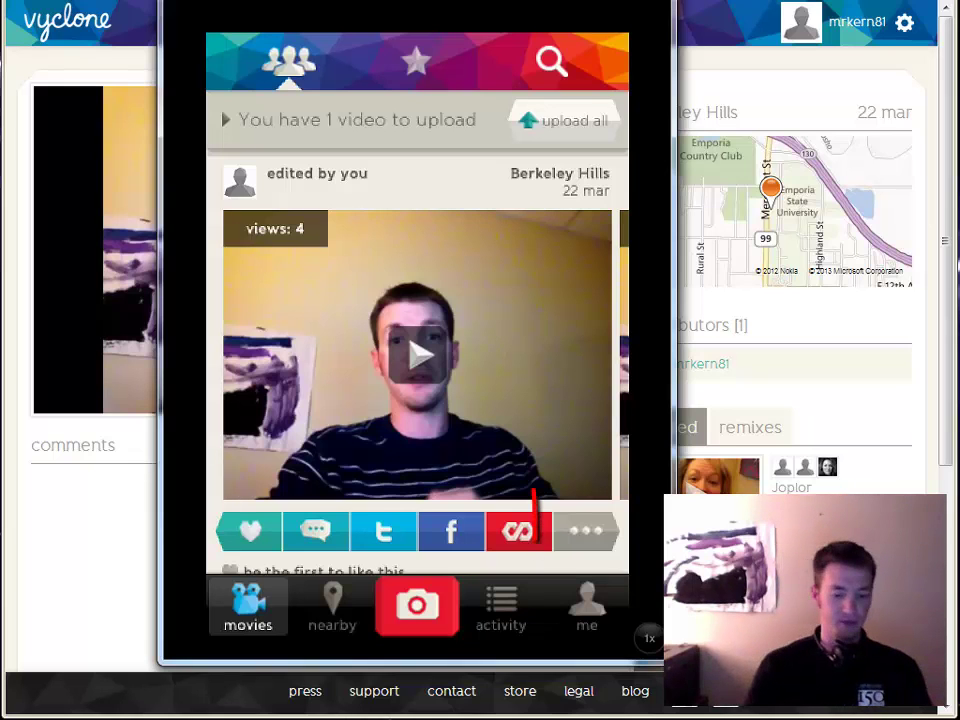
pyautogui.click(584, 540)
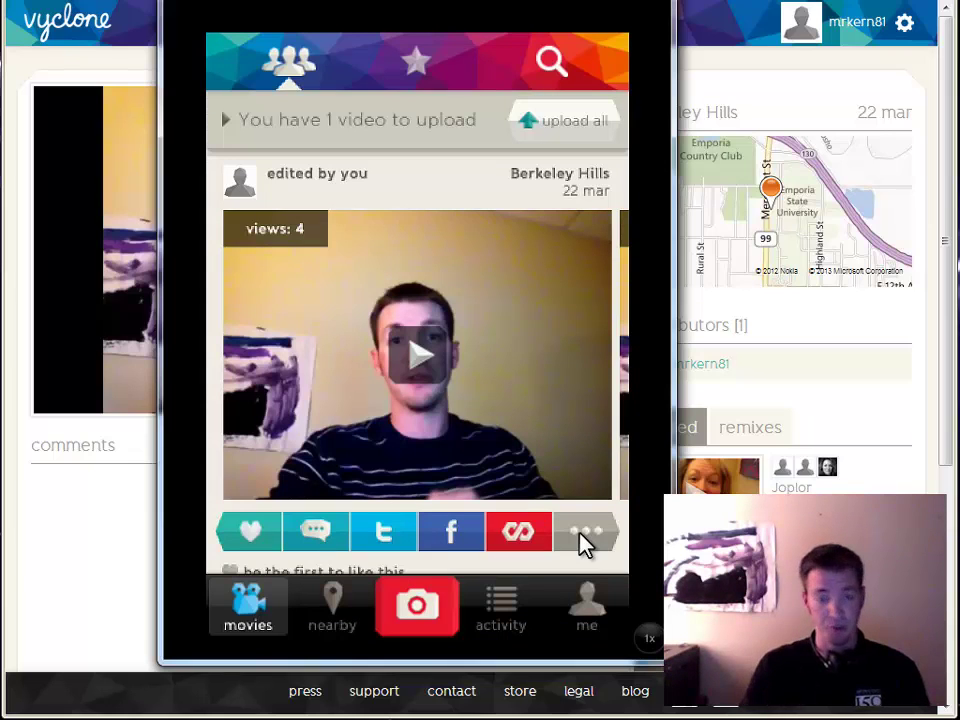
# Step: Bring up the Remix menu for the Berkeley Hills movie
pyautogui.click(518, 537)
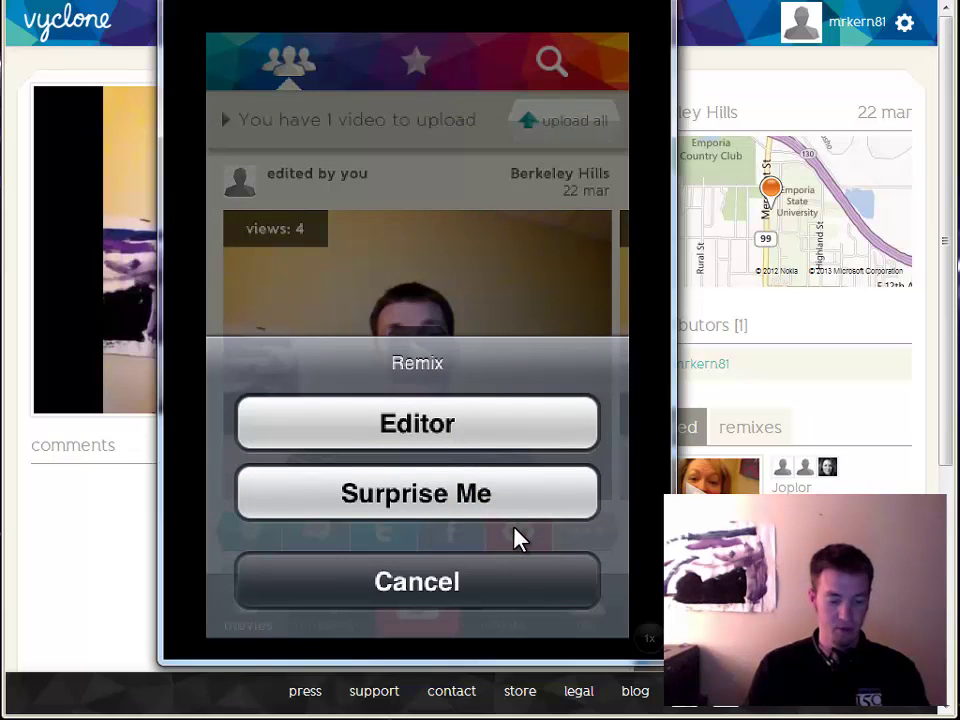